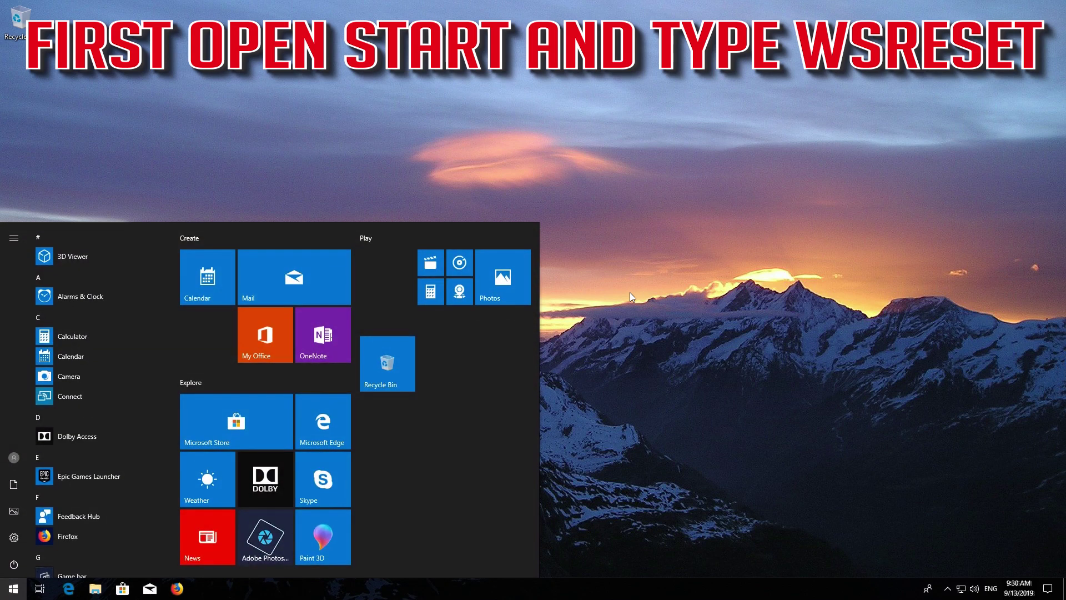
Run wsreset from the Start search to clear the Microsoft Store cache.
type("wsreset")
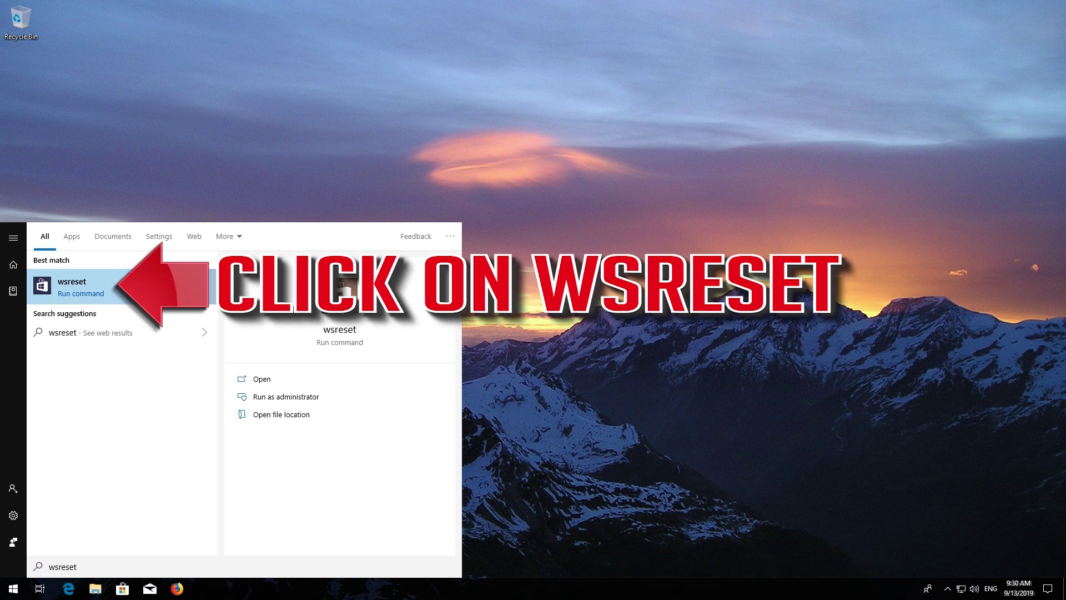
left_click(102, 286)
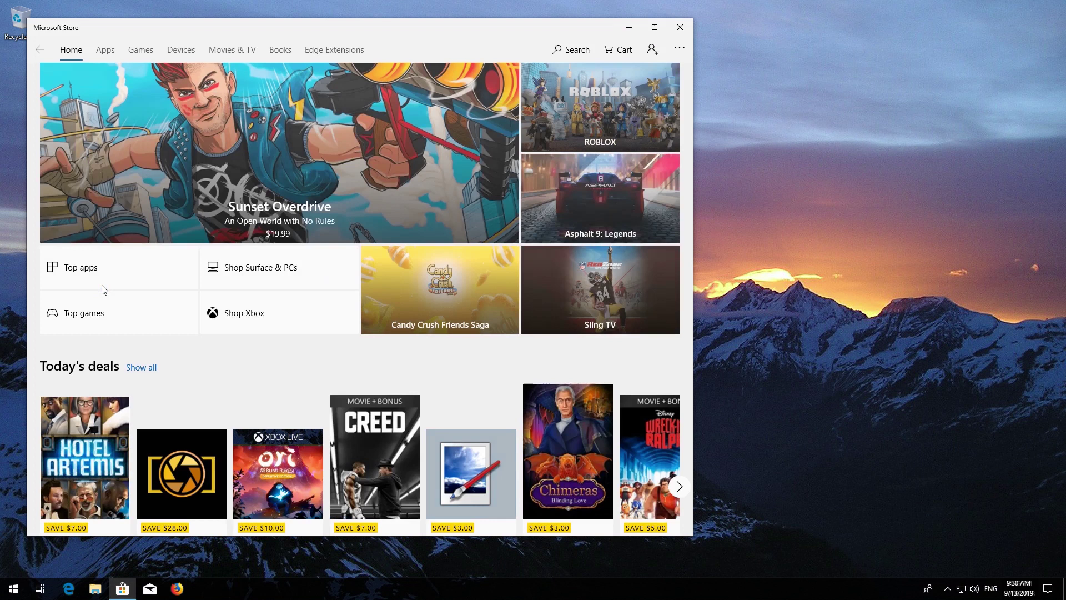
Close the Microsoft Store window and restart the PC from the Start menu power options.
left_click(683, 29)
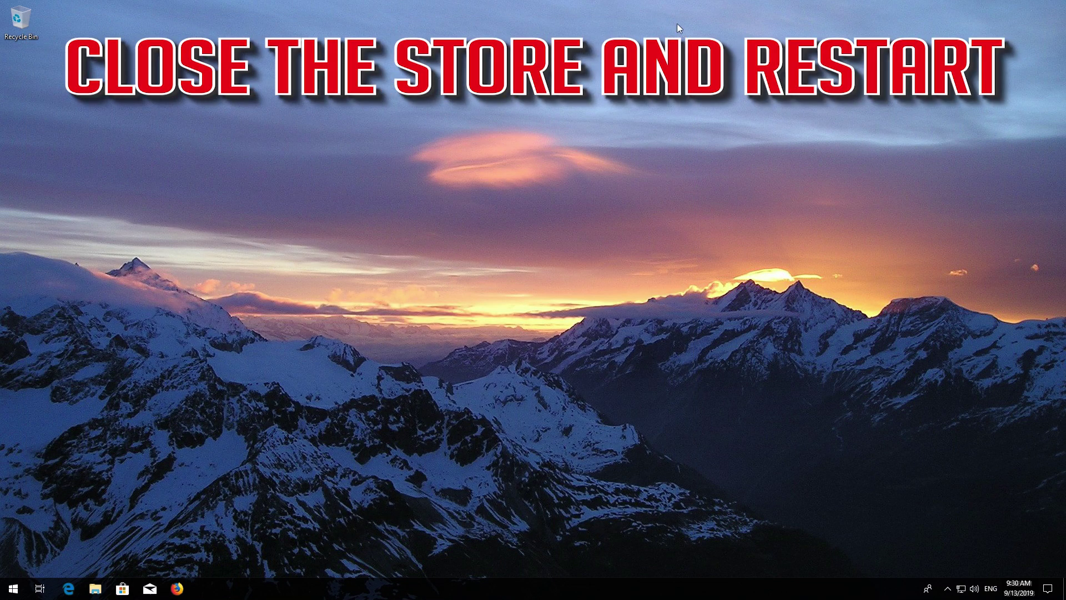
left_click(8, 587)
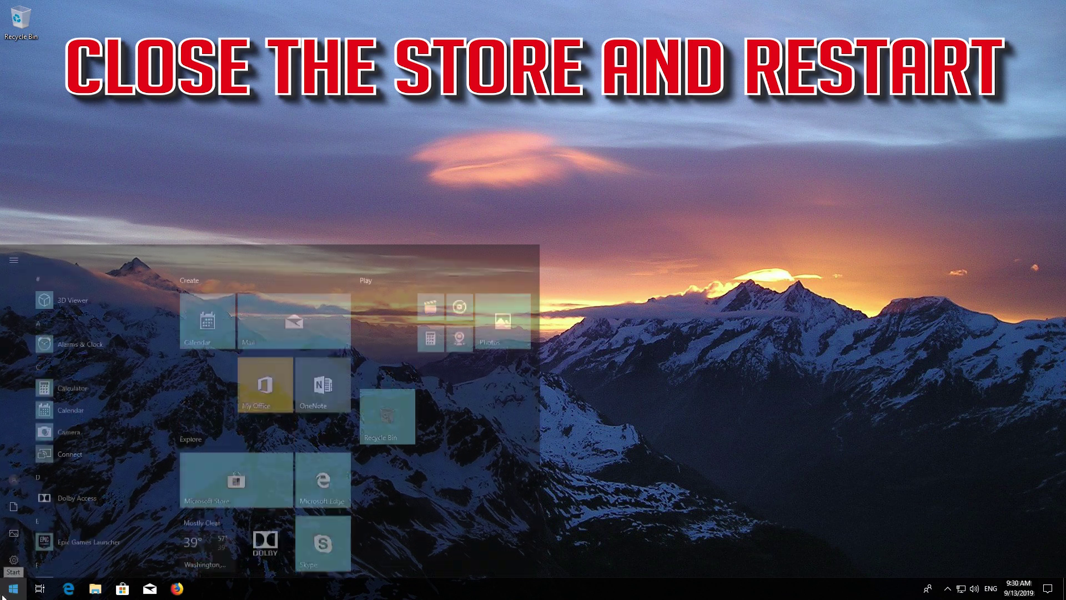
left_click(12, 564)
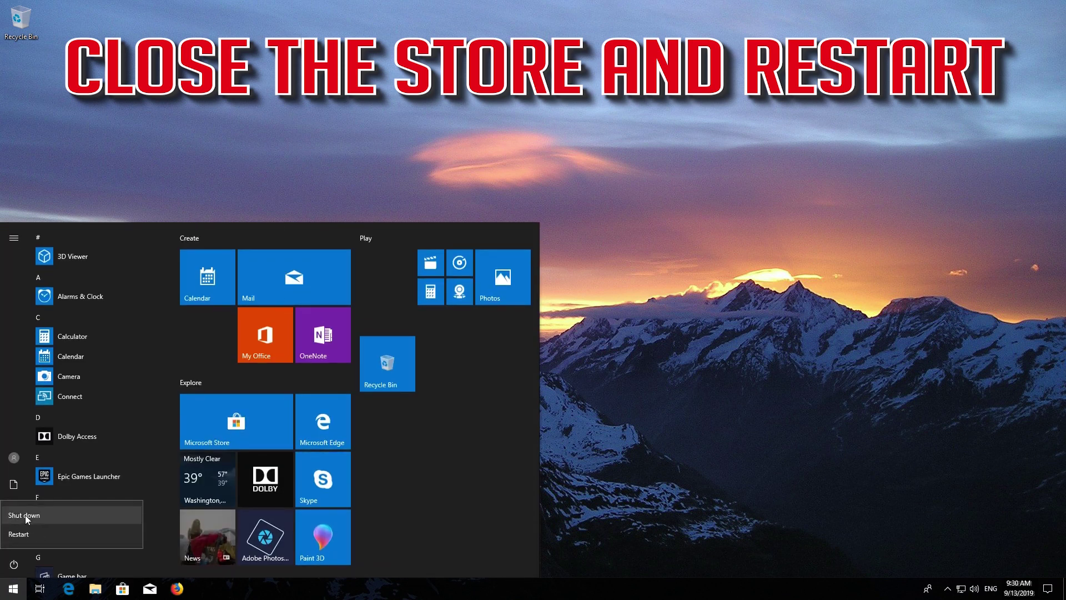
left_click(25, 533)
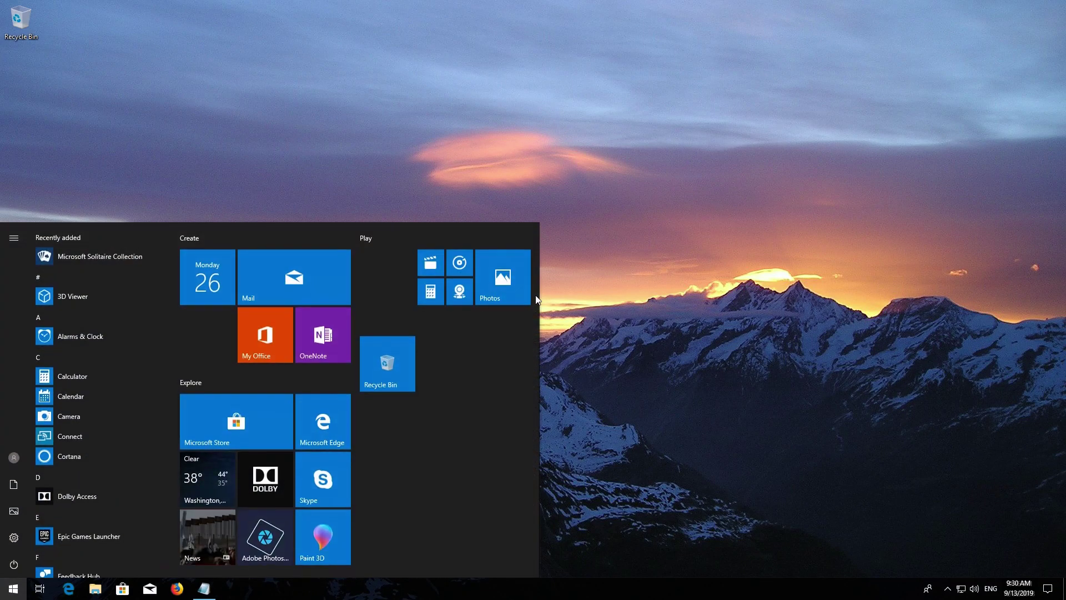
Search 'poweshell' in Start and launch Windows PowerShell as administrator, approving UAC.
type("poweshell")
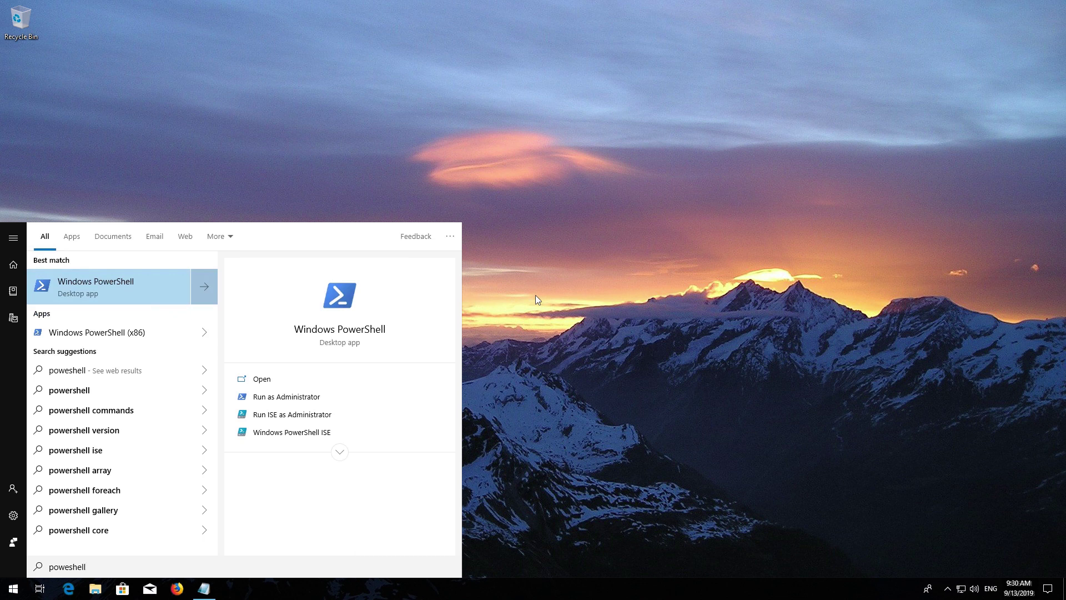
right_click(139, 282)
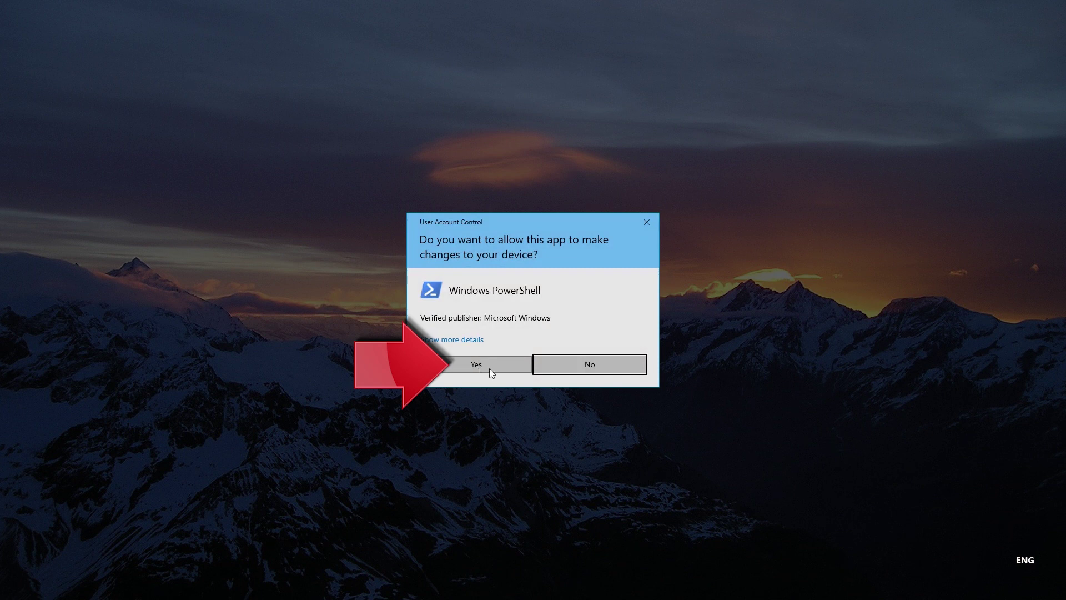
left_click(467, 368)
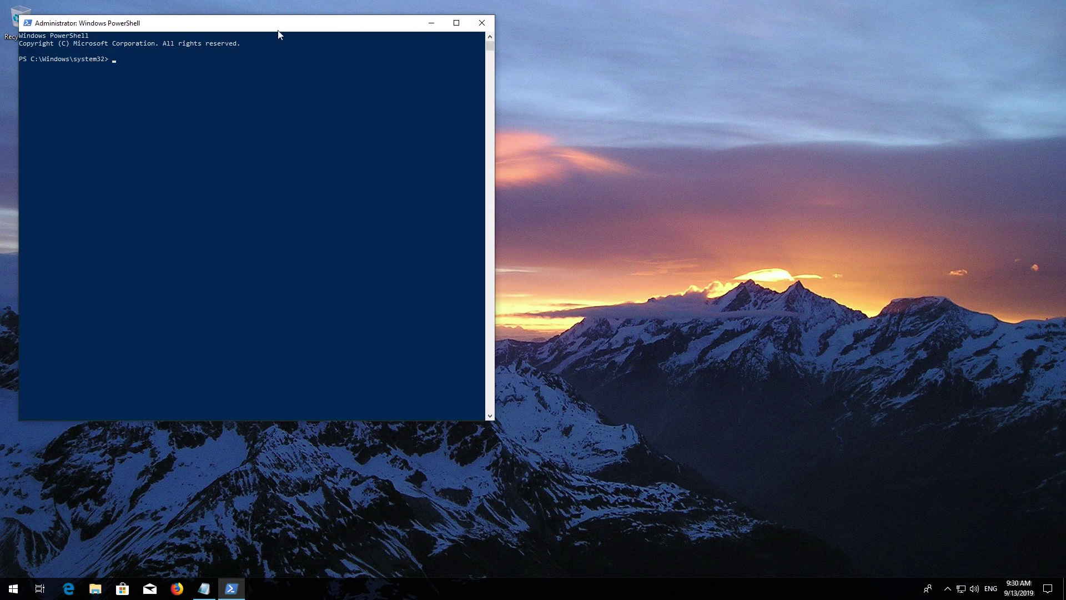
Copy the Get-AppXPackage re-registration command line from Notepad, then minimize Notepad.
left_click_drag(278, 31, 483, 52)
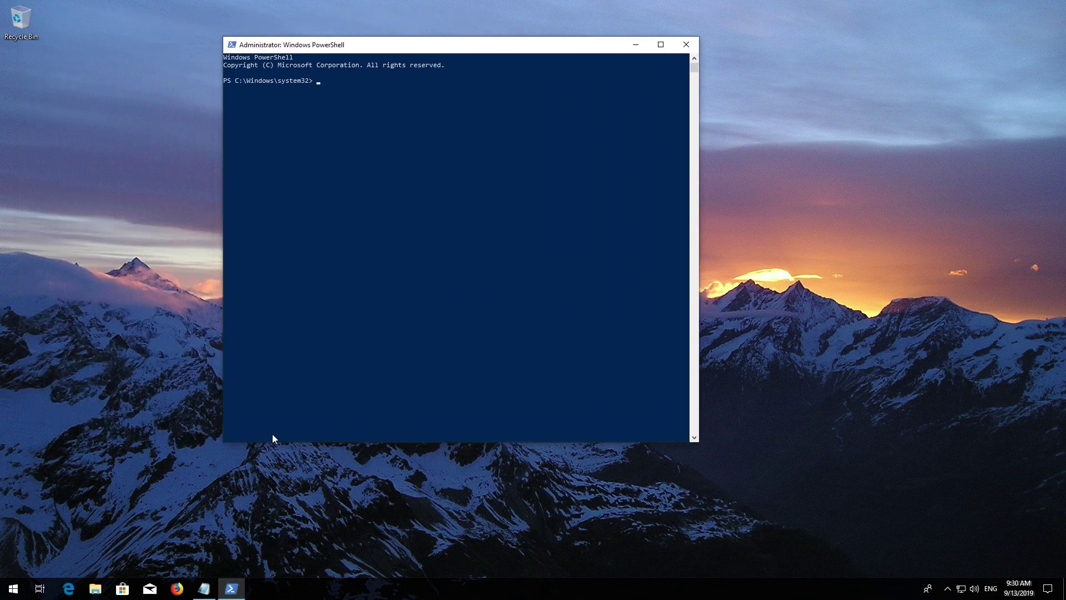
left_click(204, 589)
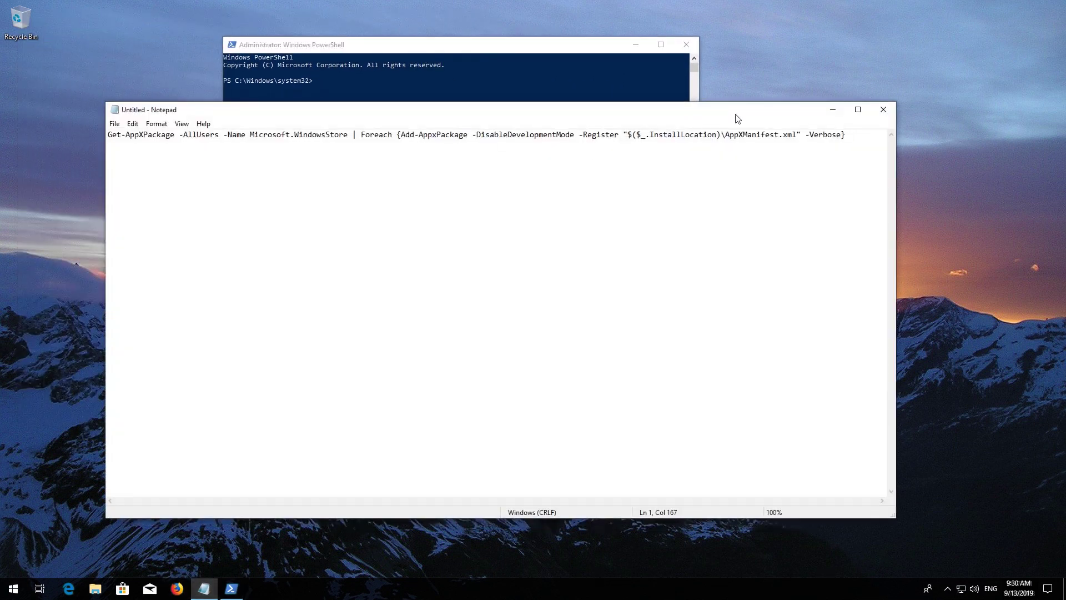
left_click_drag(845, 135, 71, 133)
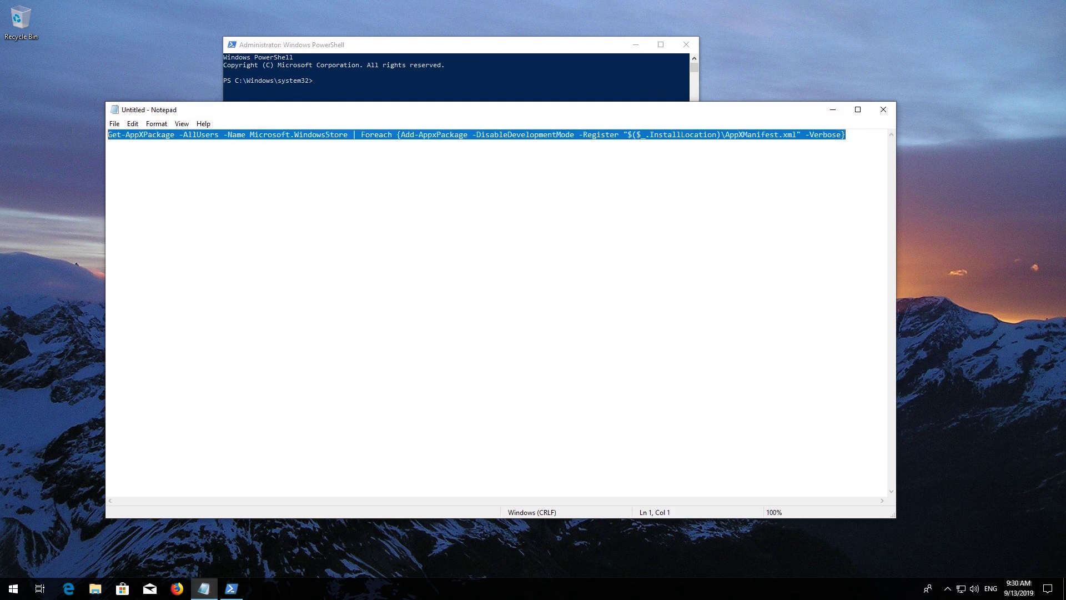
right_click(115, 134)
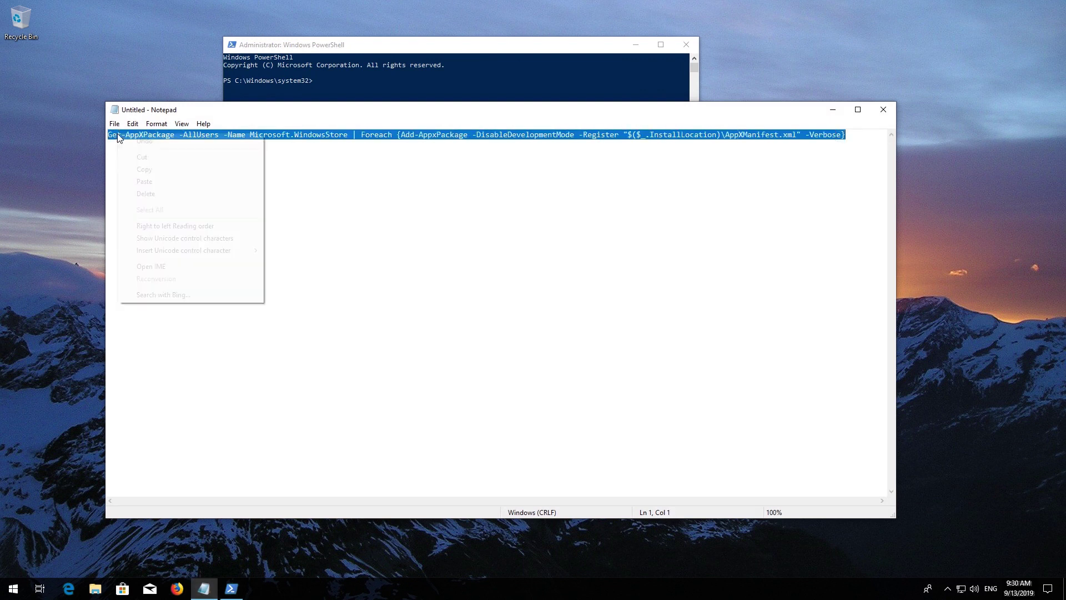
left_click(141, 169)
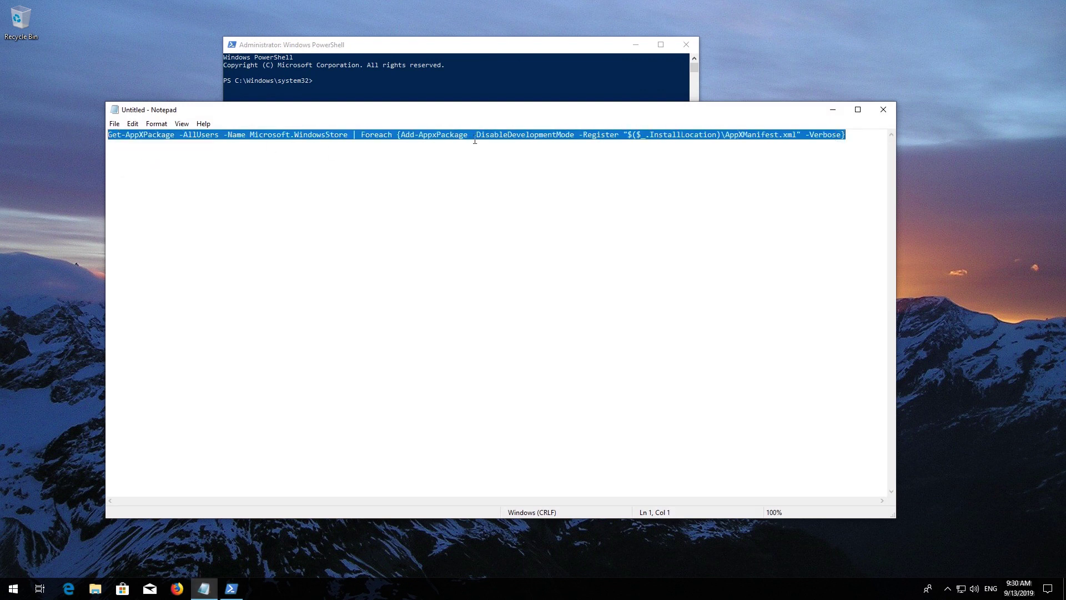
left_click(836, 114)
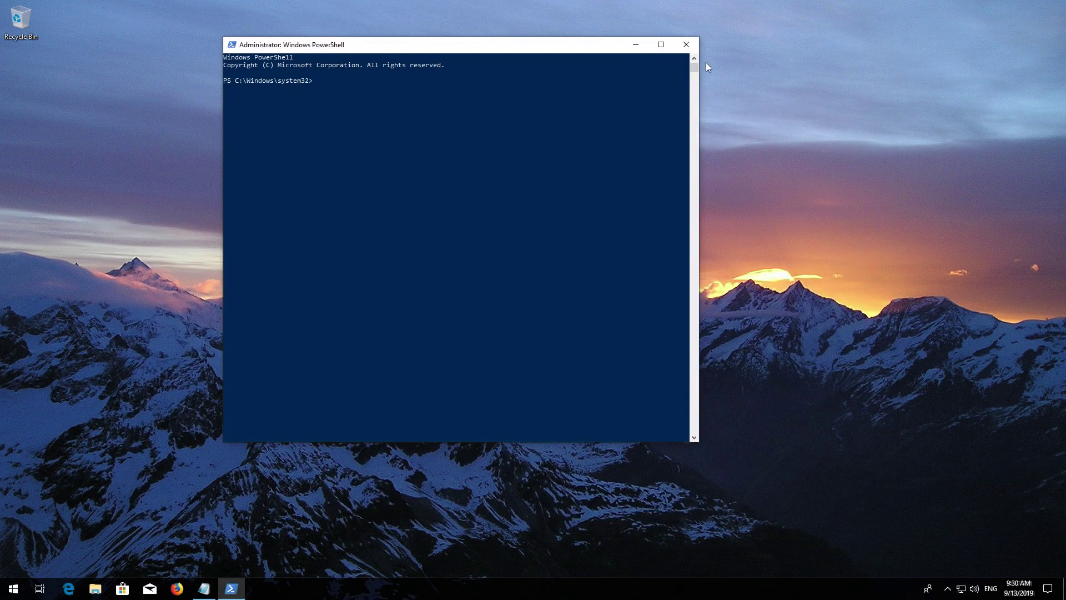
Paste and run the Get-AppXPackage Store re-registration command, then exit PowerShell.
right_click(484, 44)
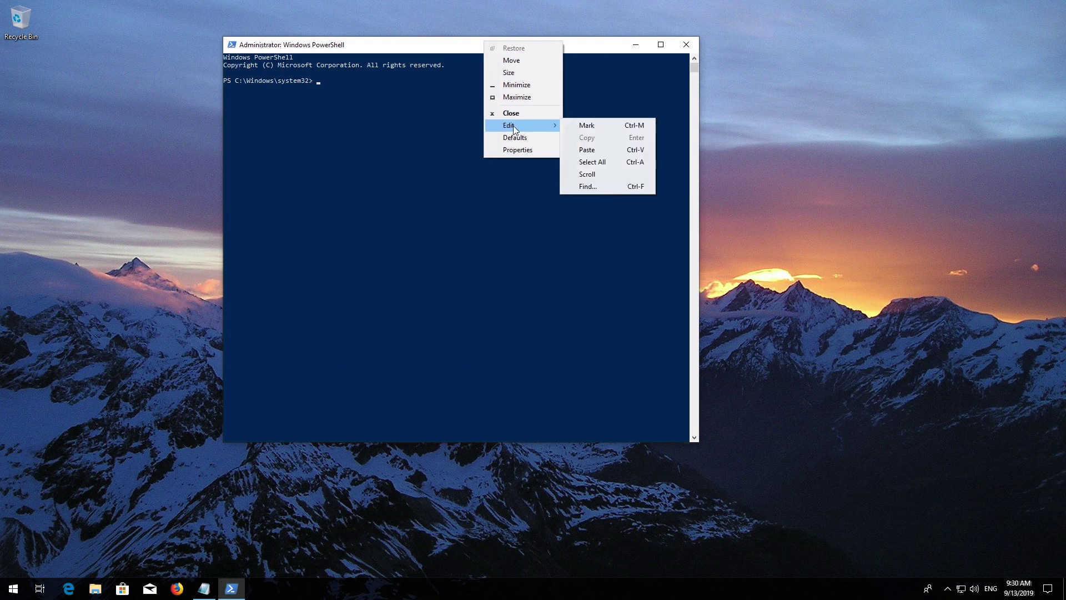
mouse_move(521, 125)
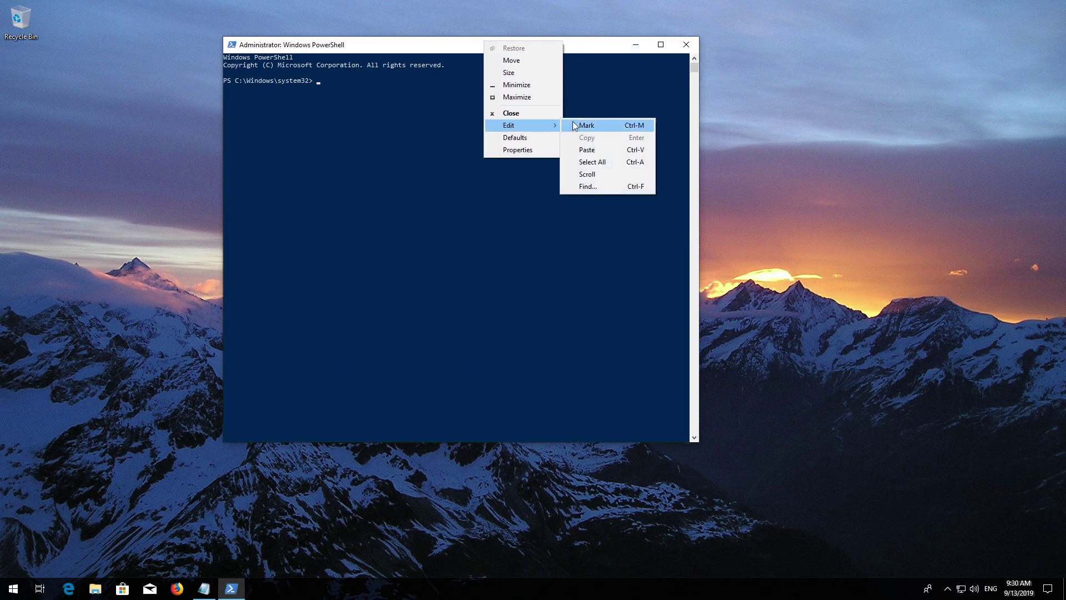
left_click(606, 150)
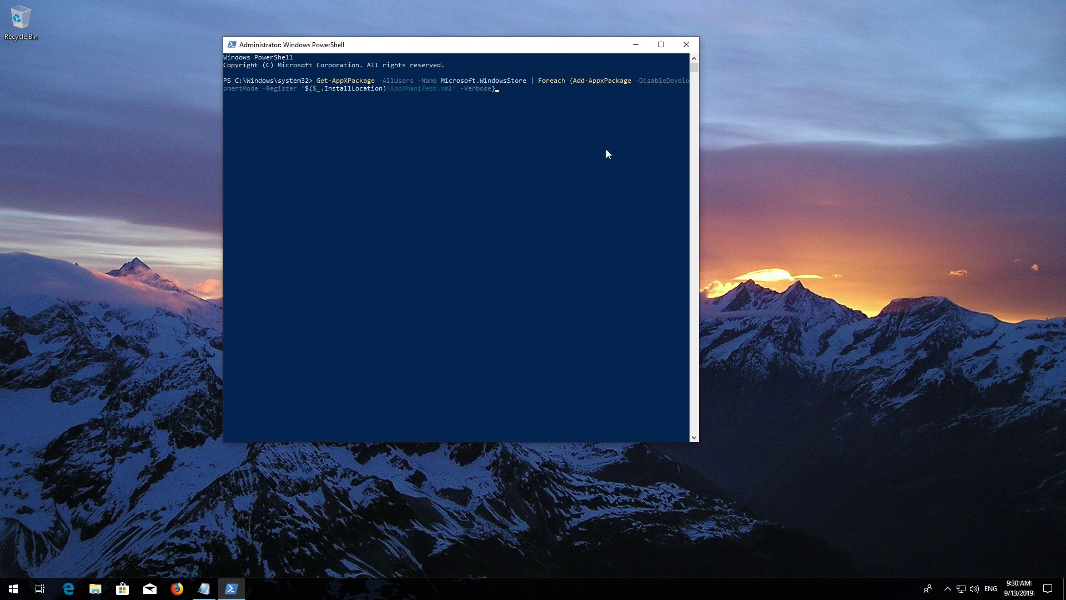
key("Return")
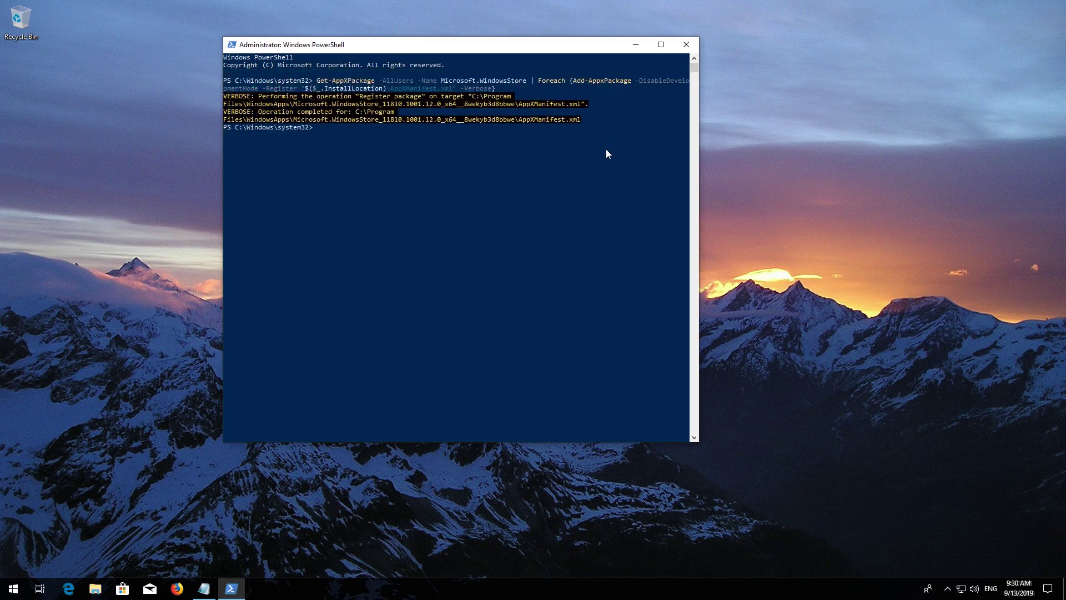
type("exit")
key("Return")
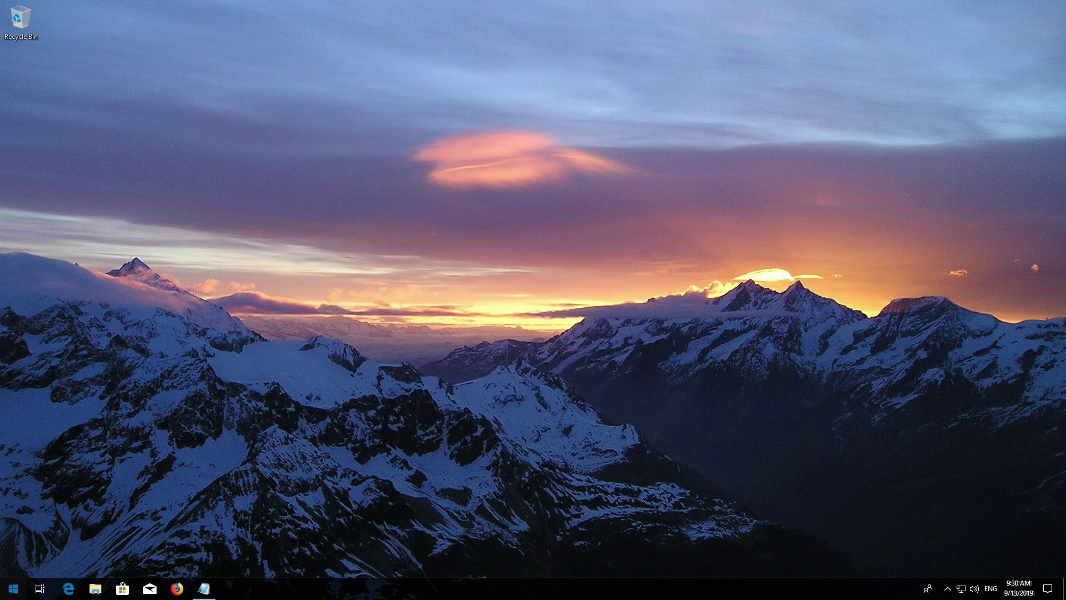
Restart the PC a second time from the Start menu power button.
key("super")
left_click(8, 566)
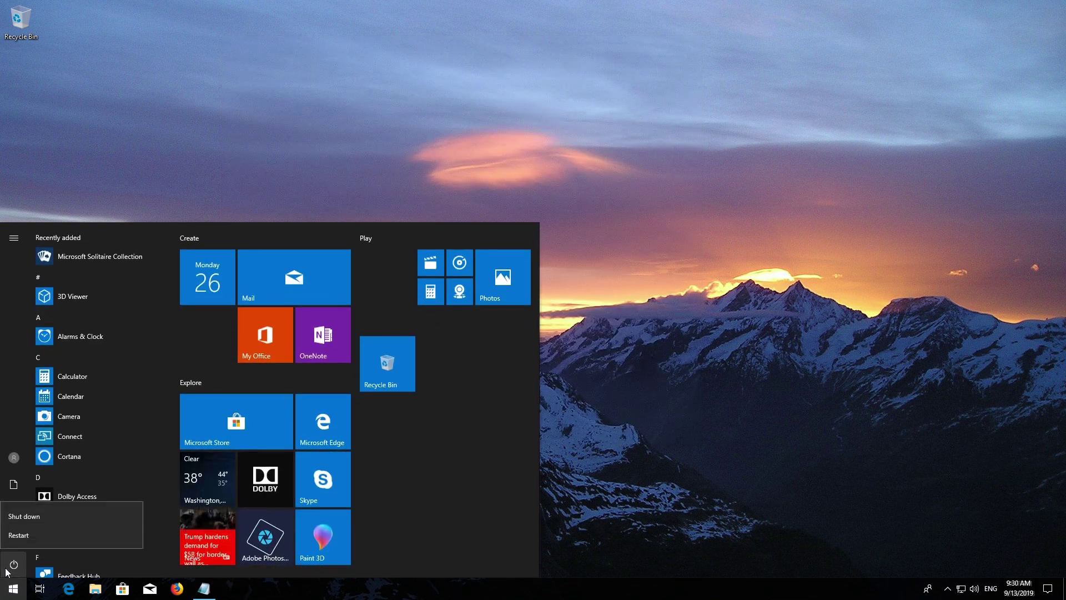
left_click(25, 537)
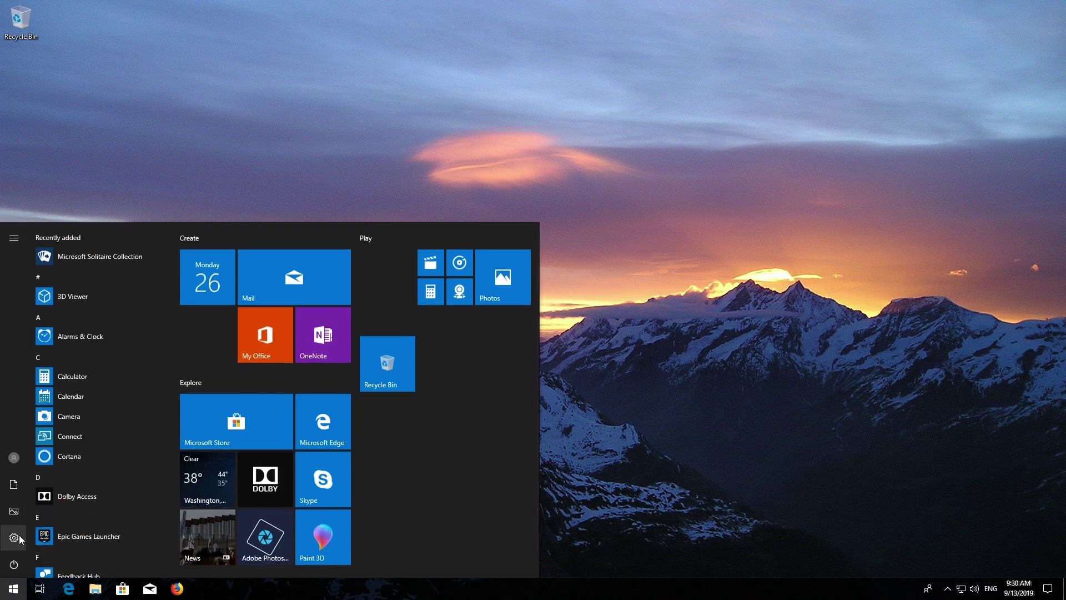
Go to Settings > Apps > Apps & features and select the Microsoft Store entry.
left_click(16, 537)
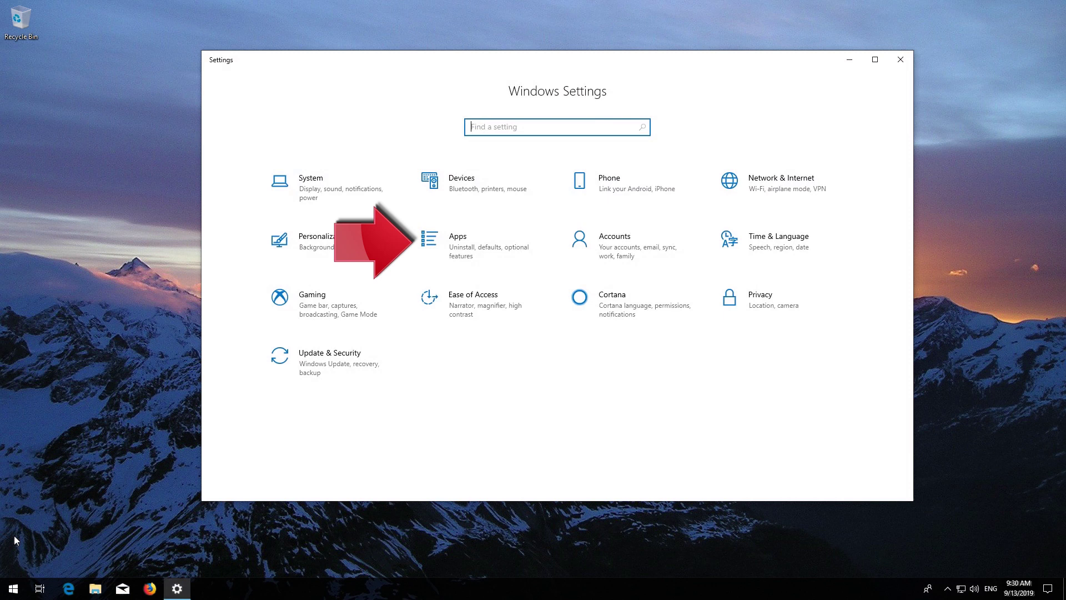
left_click(481, 247)
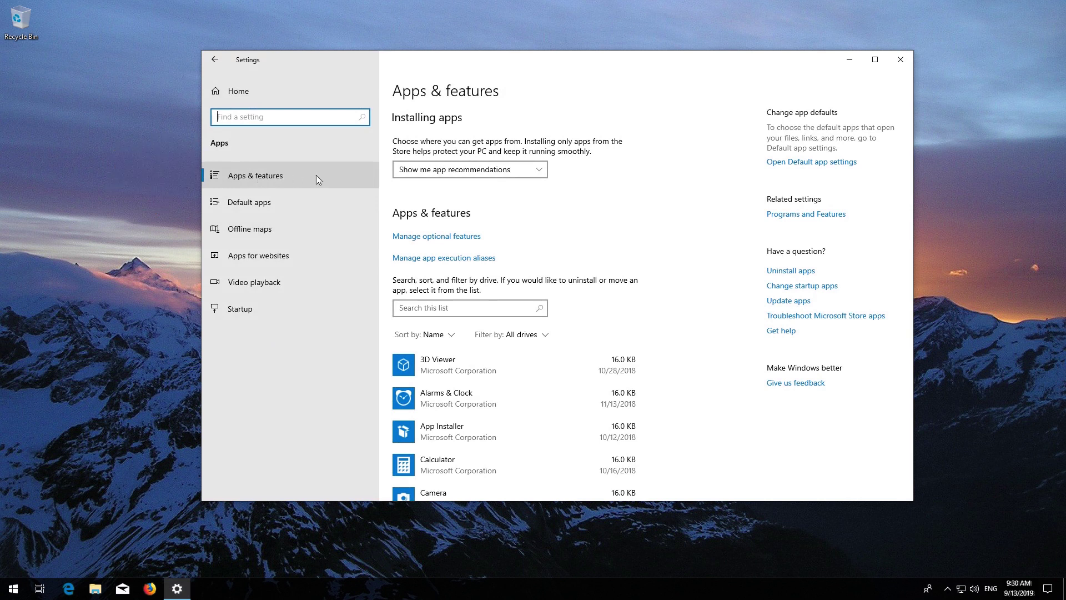
left_click(289, 176)
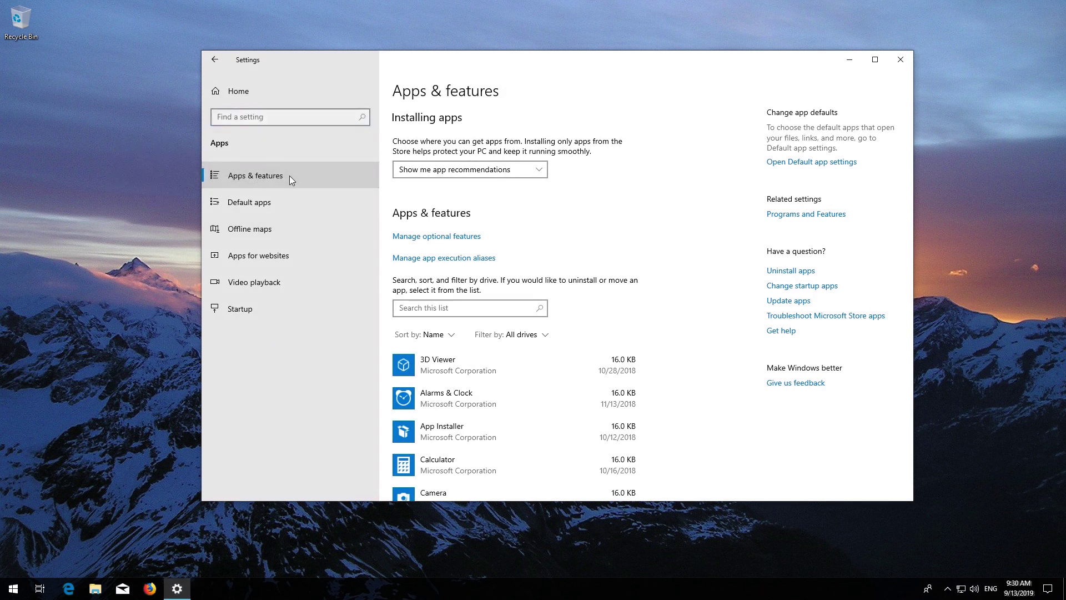
scroll(442, 256, "down", 3)
scroll(442, 256, "down", 3)
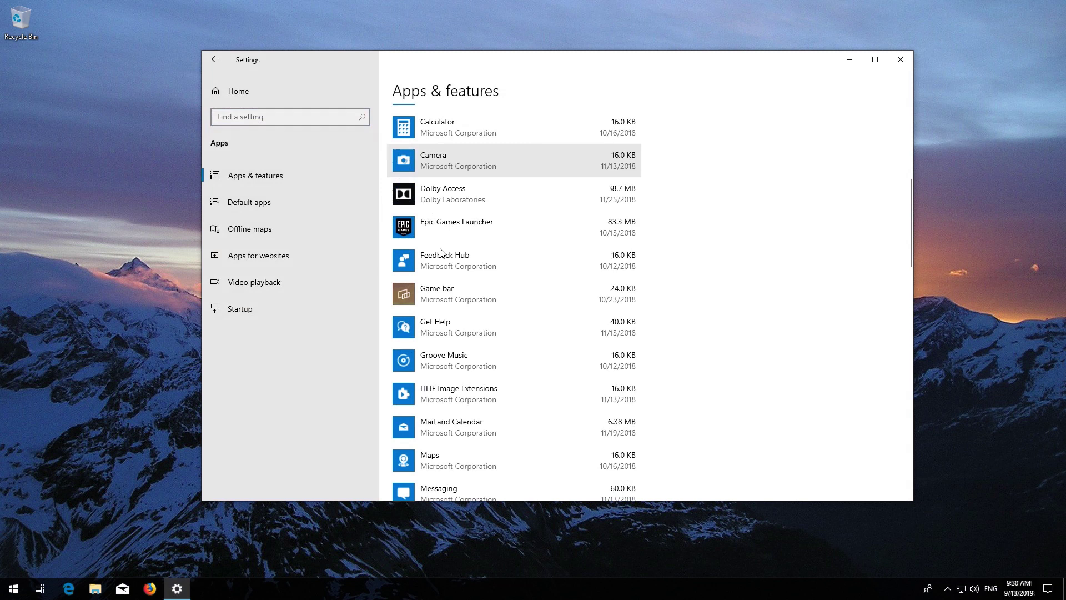
scroll(441, 253, "down", 3)
scroll(442, 253, "down", 3)
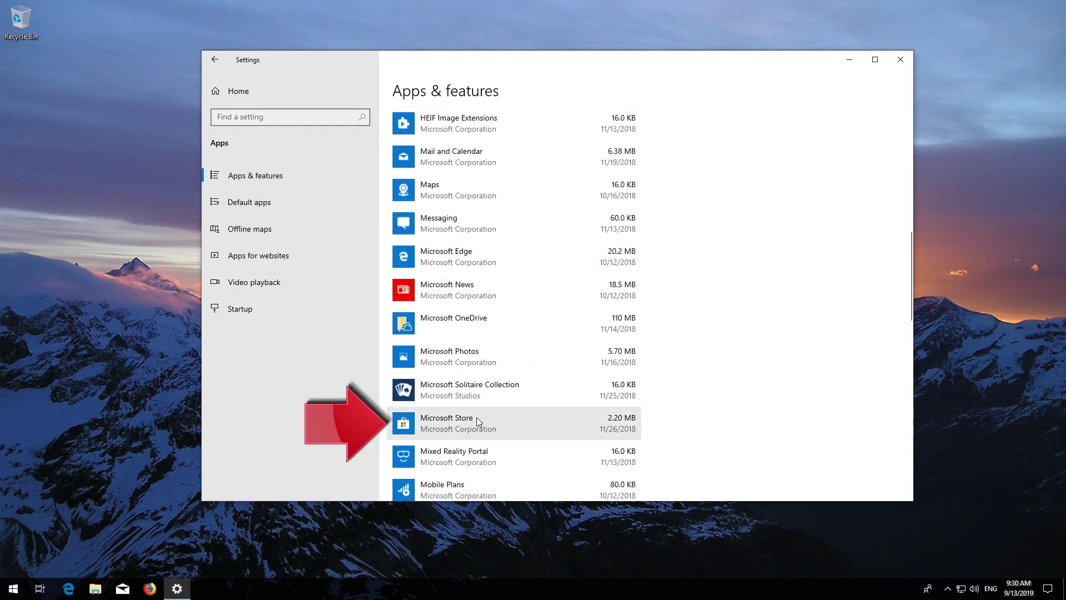
left_click(524, 420)
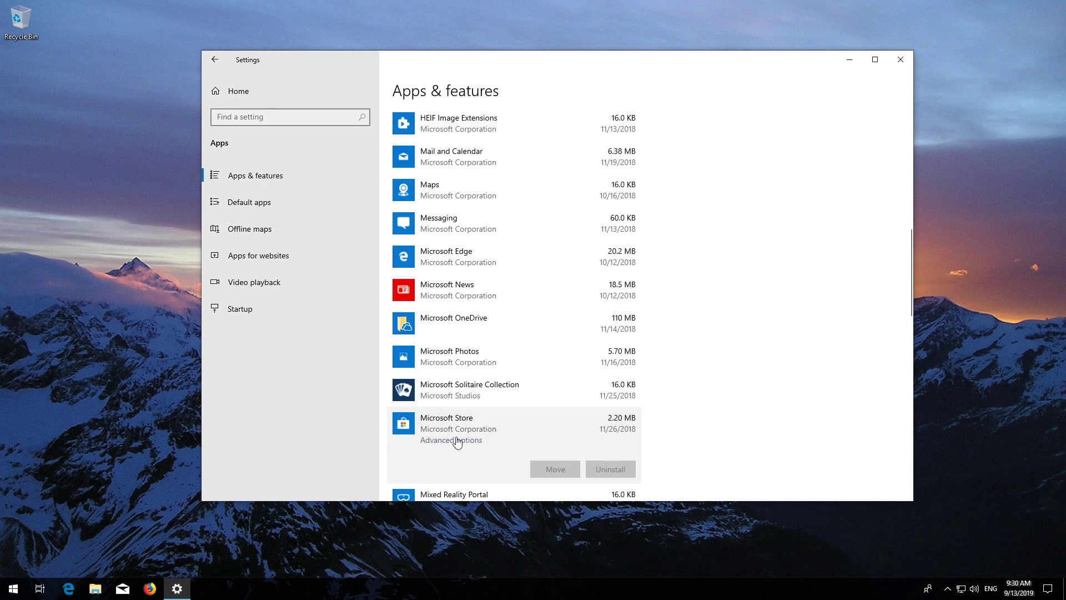
Reset the Microsoft Store from its Advanced options, confirm the reset, and close Settings.
left_click(449, 440)
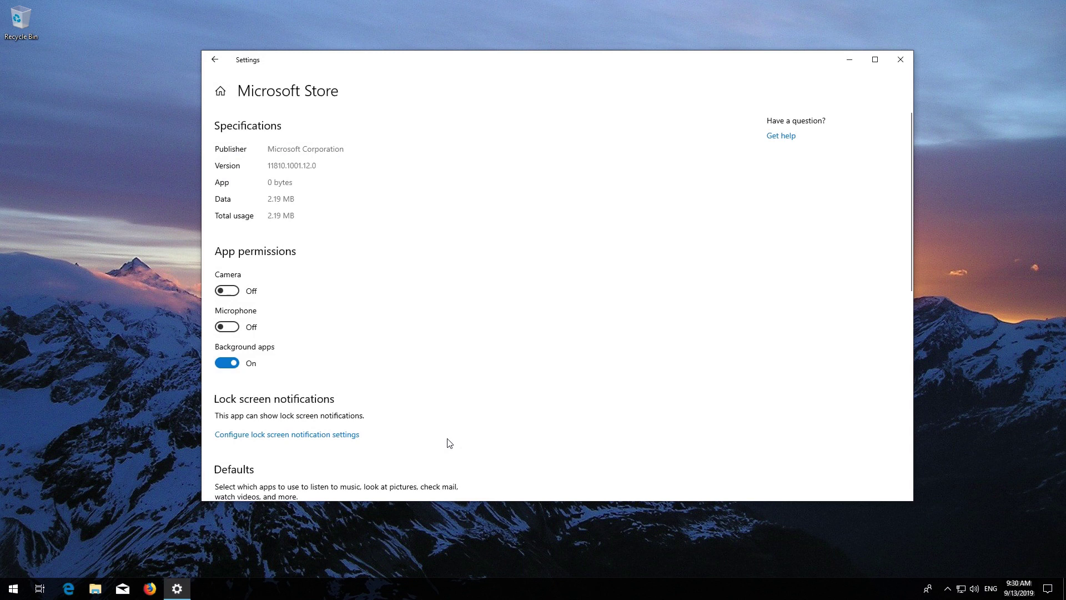
scroll(443, 404, "down", 2)
scroll(442, 404, "down", 5)
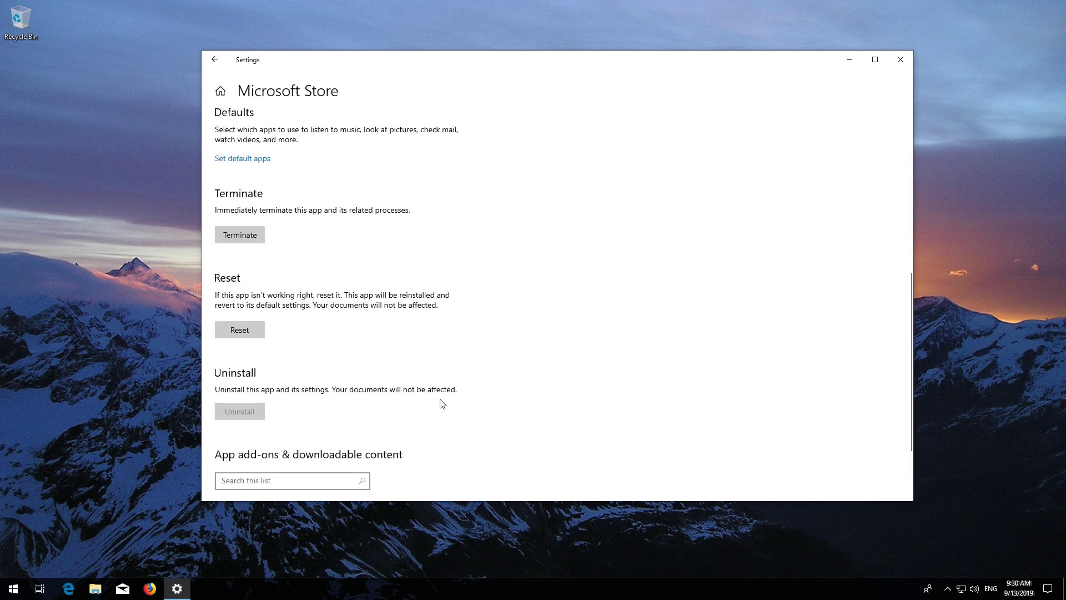
scroll(438, 402, "down", 1)
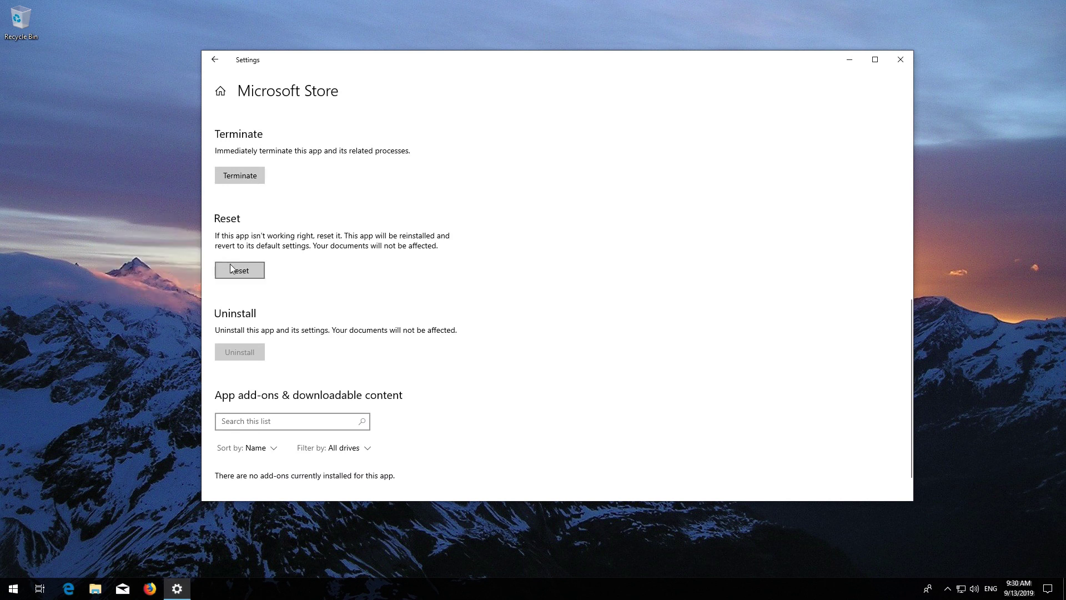
left_click(231, 268)
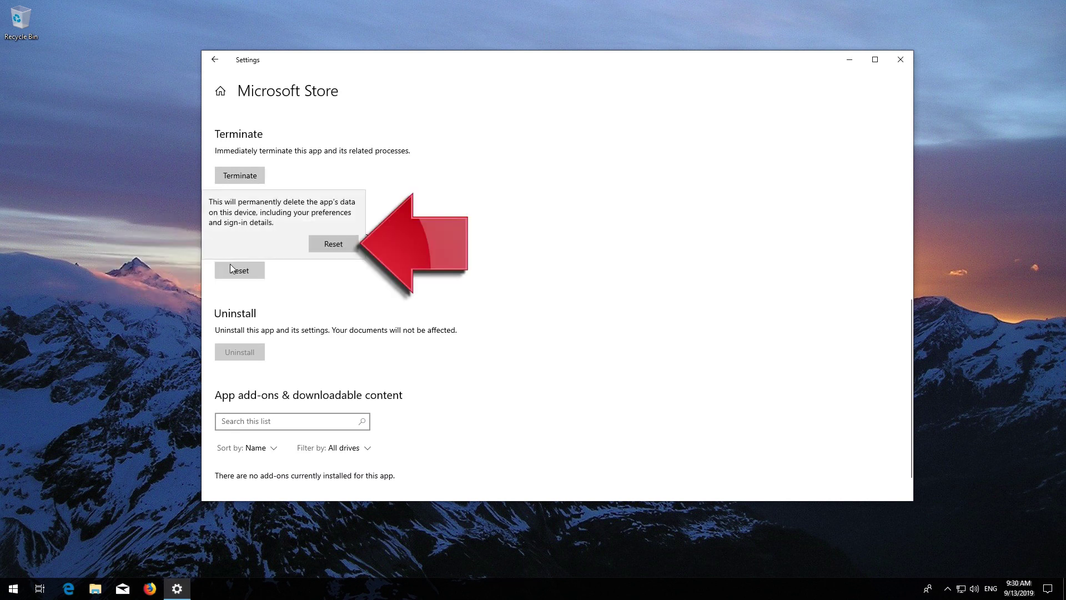
left_click(335, 246)
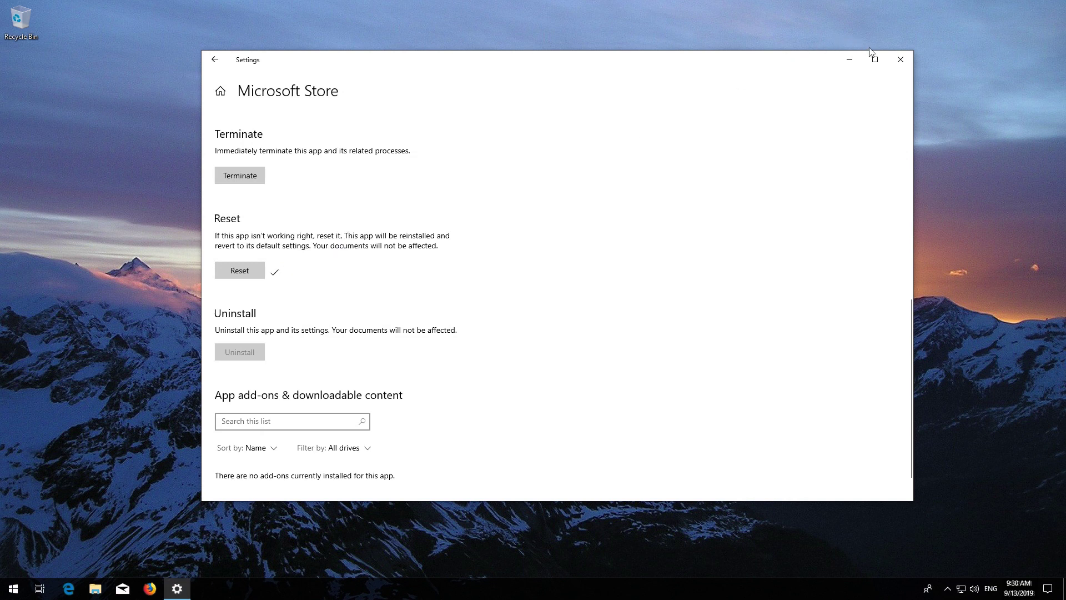
left_click(899, 63)
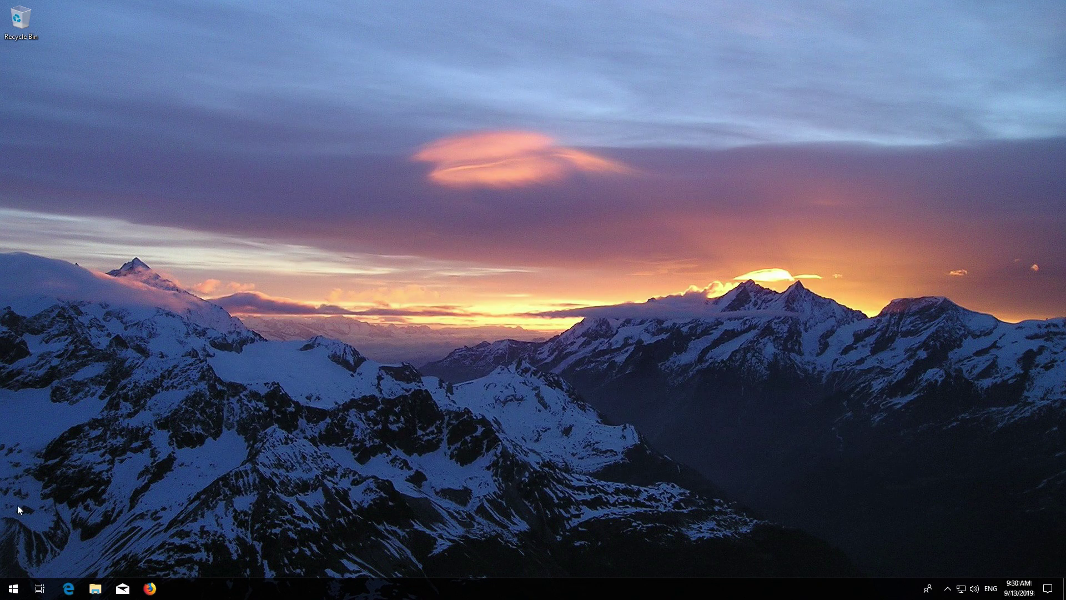
Launch the Microsoft Store from its Start menu tile to verify it opens.
left_click(3, 592)
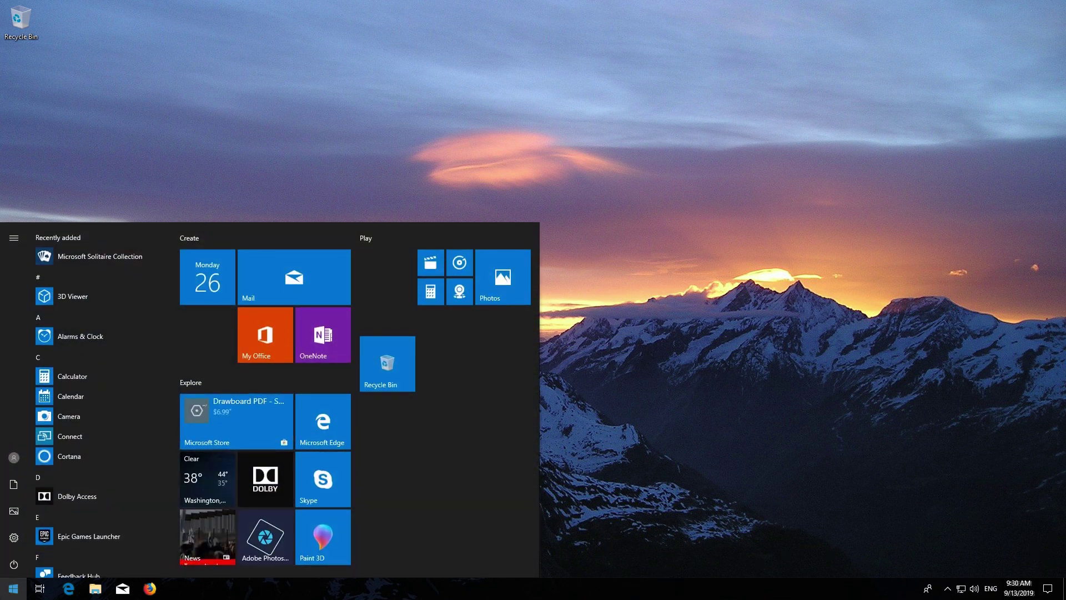
left_click(238, 406)
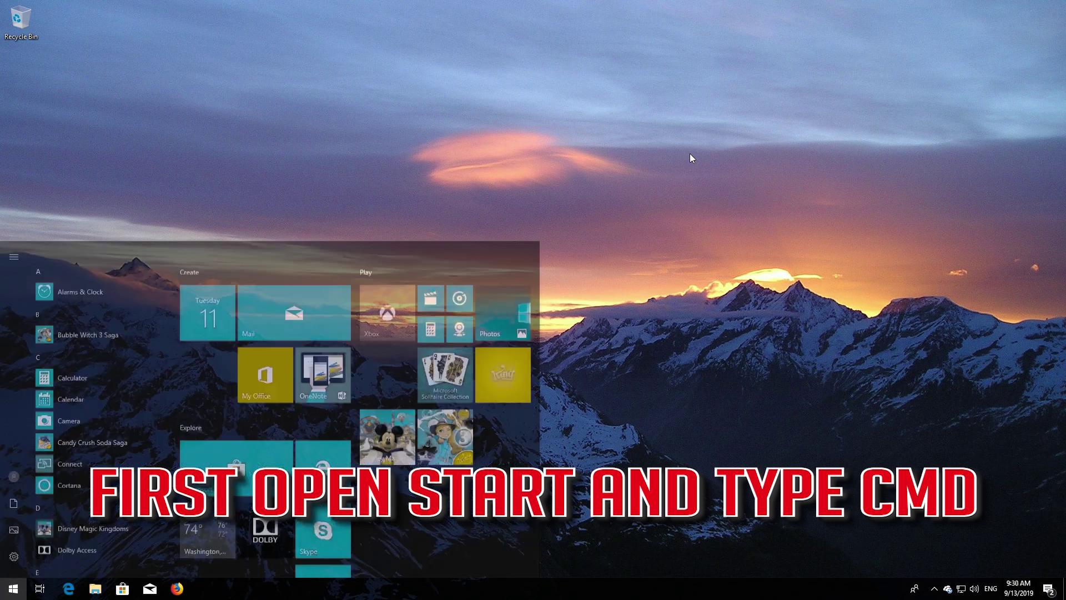
Search 'cmd' and run Command Prompt as administrator, approving the UAC prompt.
type("cmd")
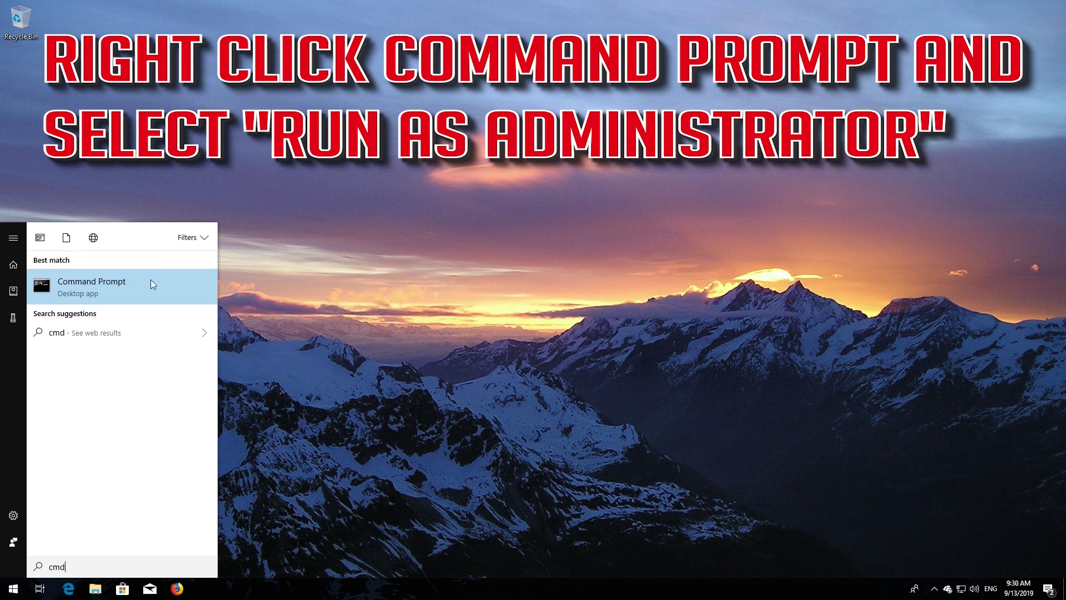
right_click(143, 283)
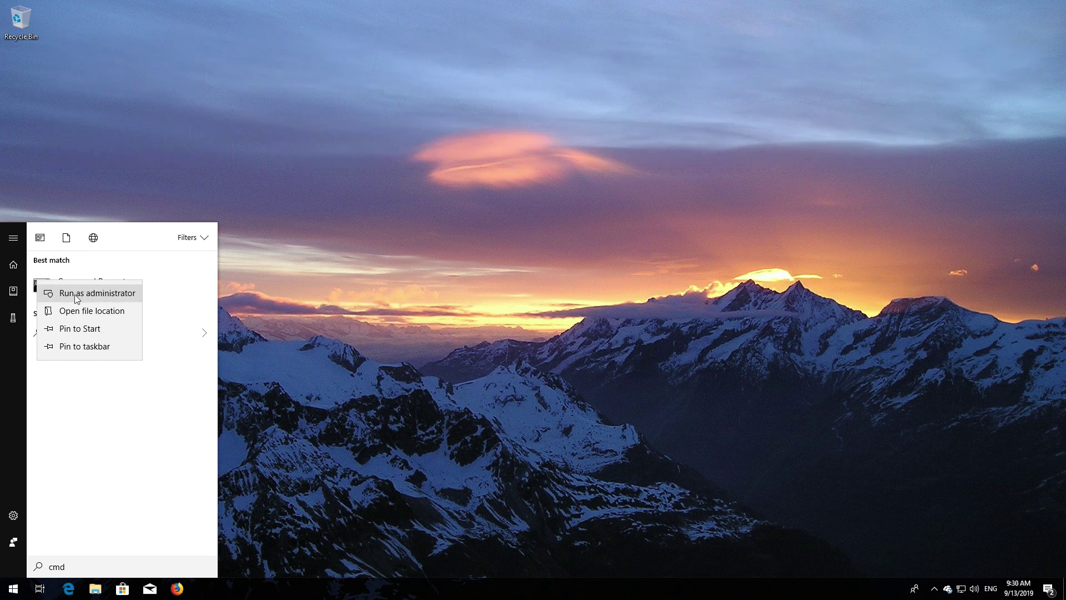
left_click(77, 299)
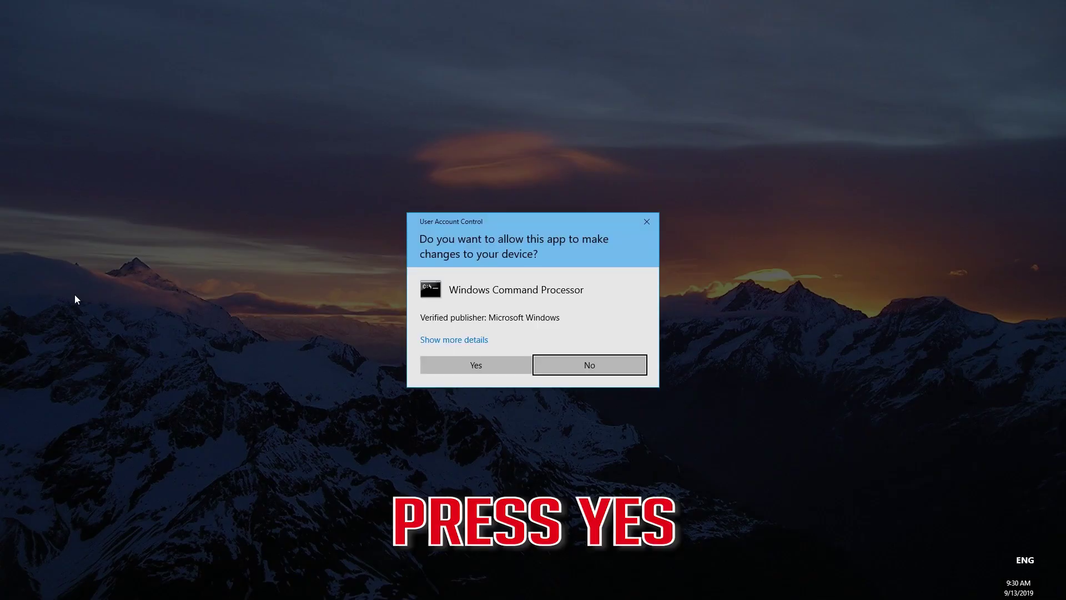
left_click(480, 366)
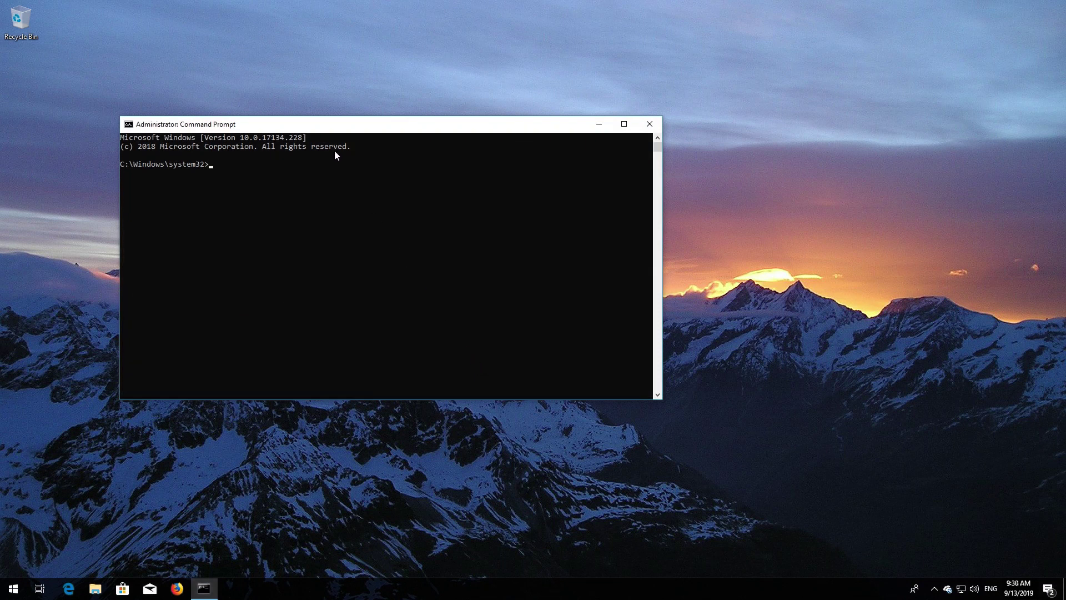
Run 'SC config wuauserv start=auto' so Windows Update starts automatically.
left_click_drag(333, 129, 482, 168)
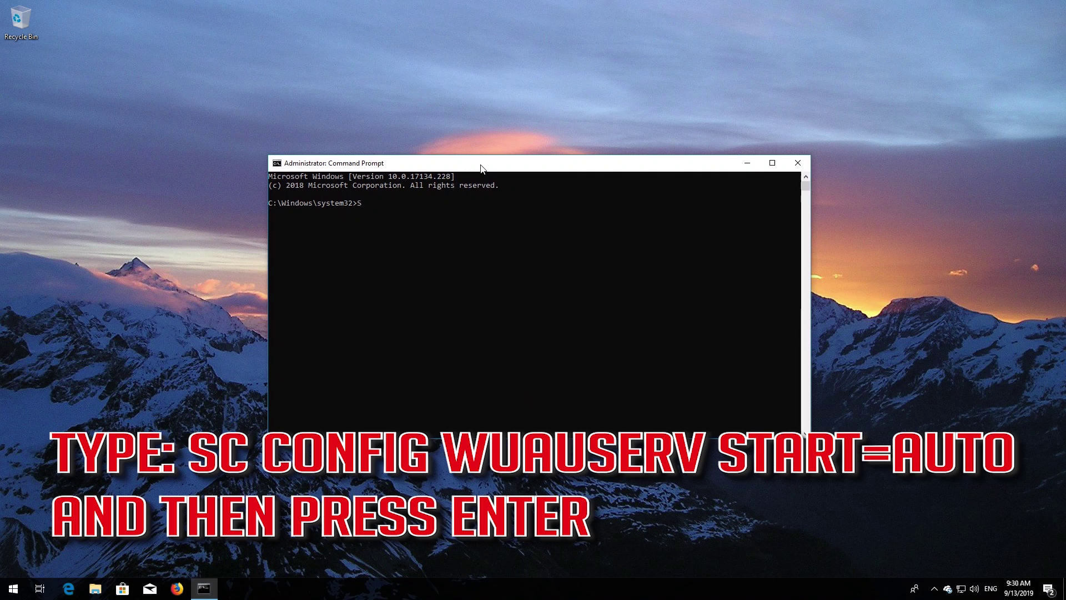
type("SC conf")
type("ig")
type(" wuause")
type("rv")
type(" start=")
type("auto")
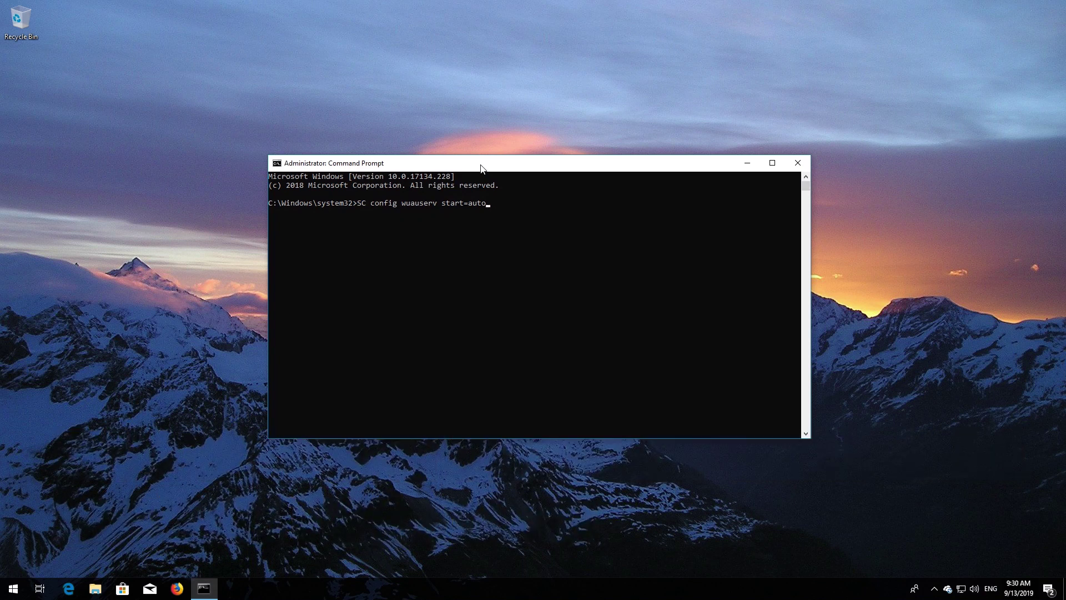
key("Return")
Run 'SC config' with start=auto for the bits and cryptsvc services.
type("SC")
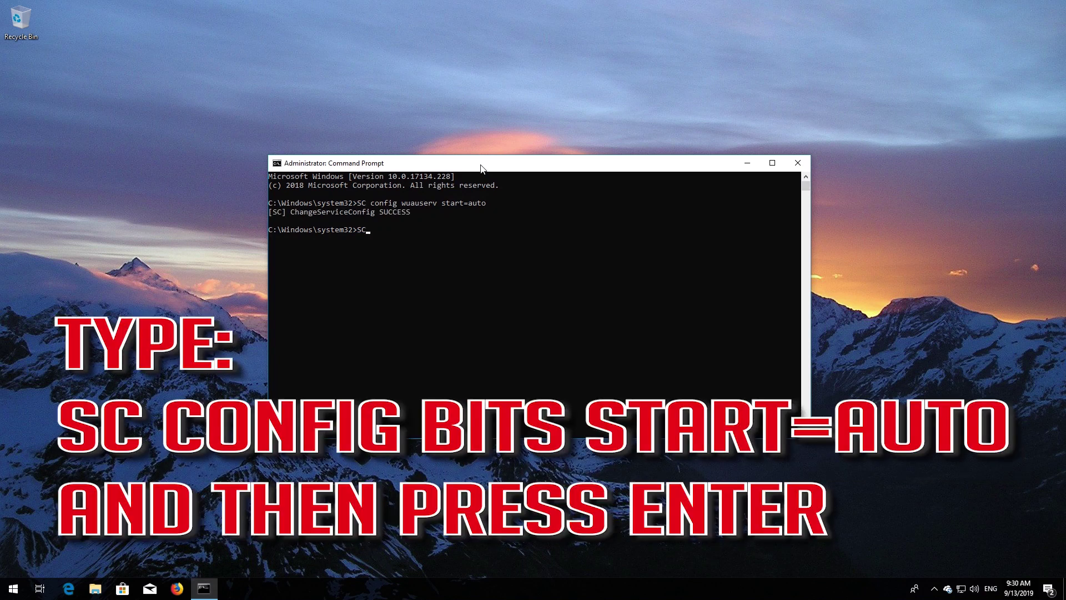
type(" con")
type("fig")
type(" bits")
type(" start")
type("=aut")
type("o")
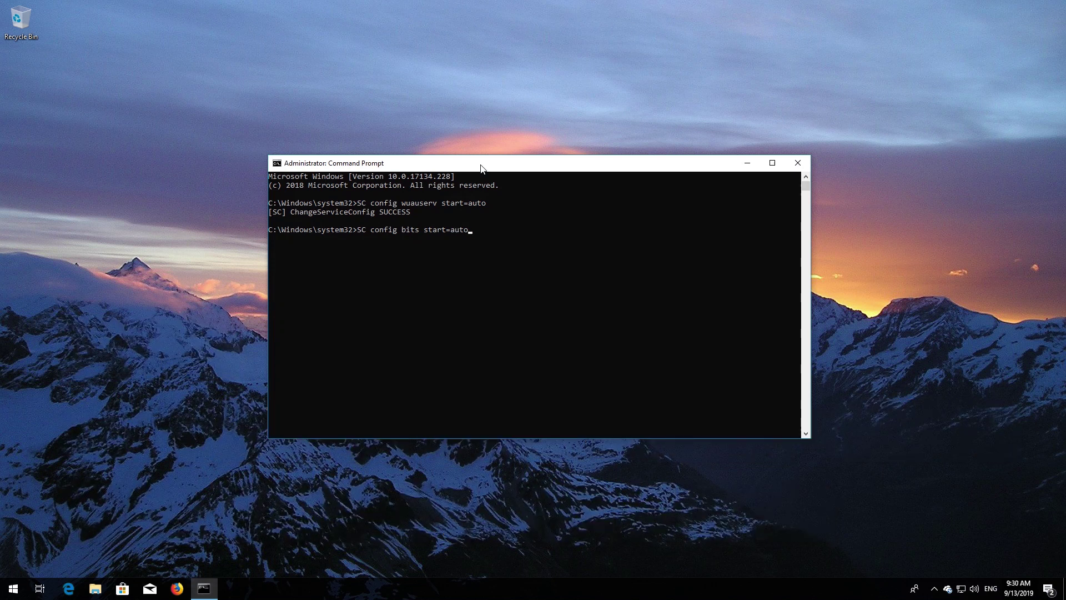
key("Return")
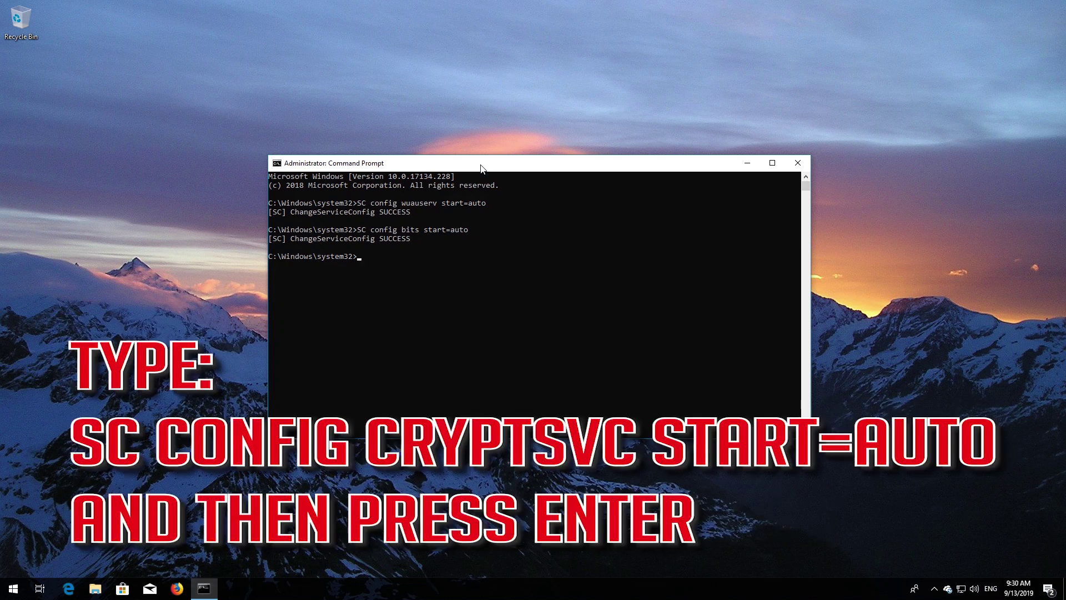
type("SC ")
type("config")
type(" crypt")
type("svc")
type(" start=")
type("auto")
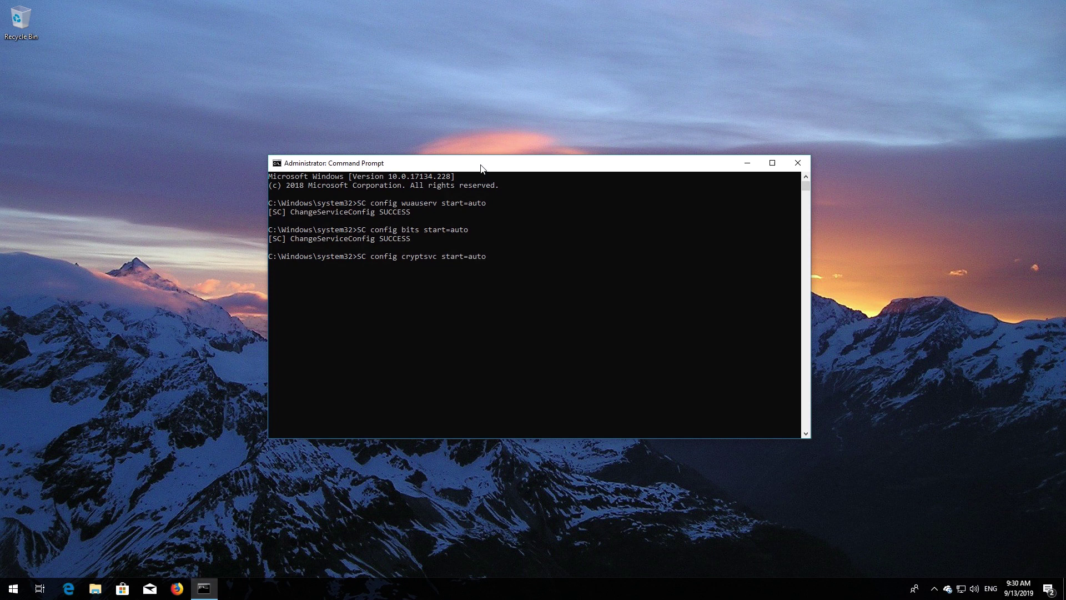
key("Return")
Set trustedinstaller to start=auto, then exit Command Prompt.
type("SC ")
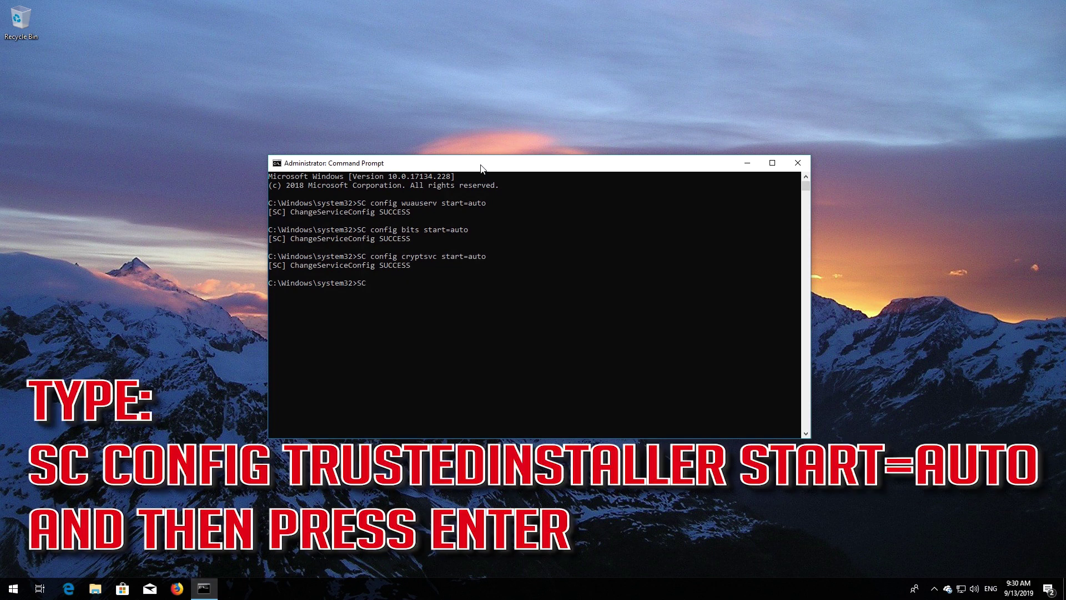
type("conf")
type("ig")
type(" tru")
type("stedinst")
type("aller ")
type("start")
type("=aut")
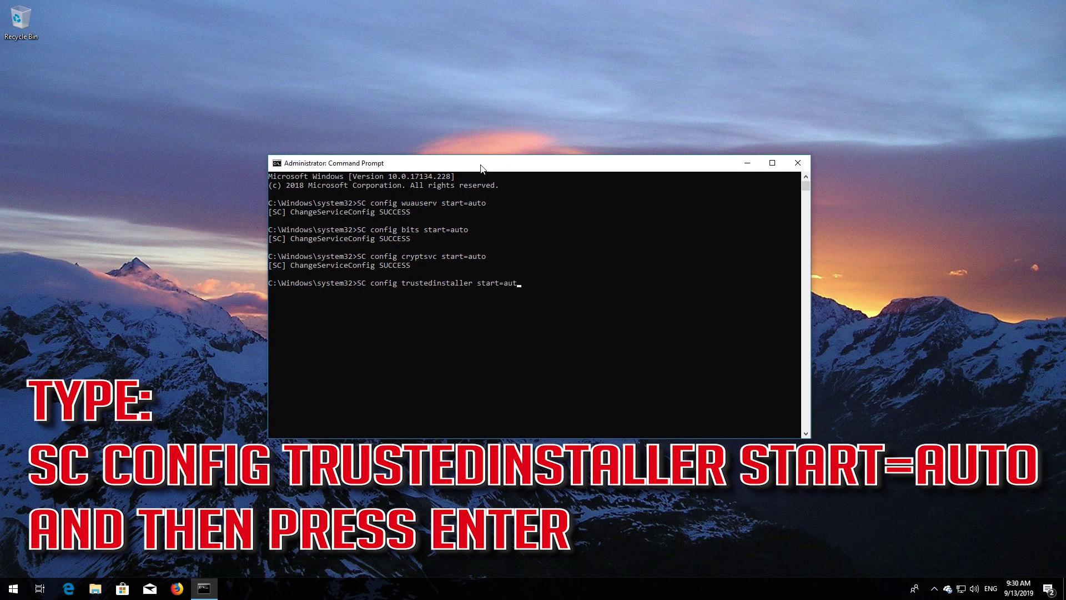
type("o")
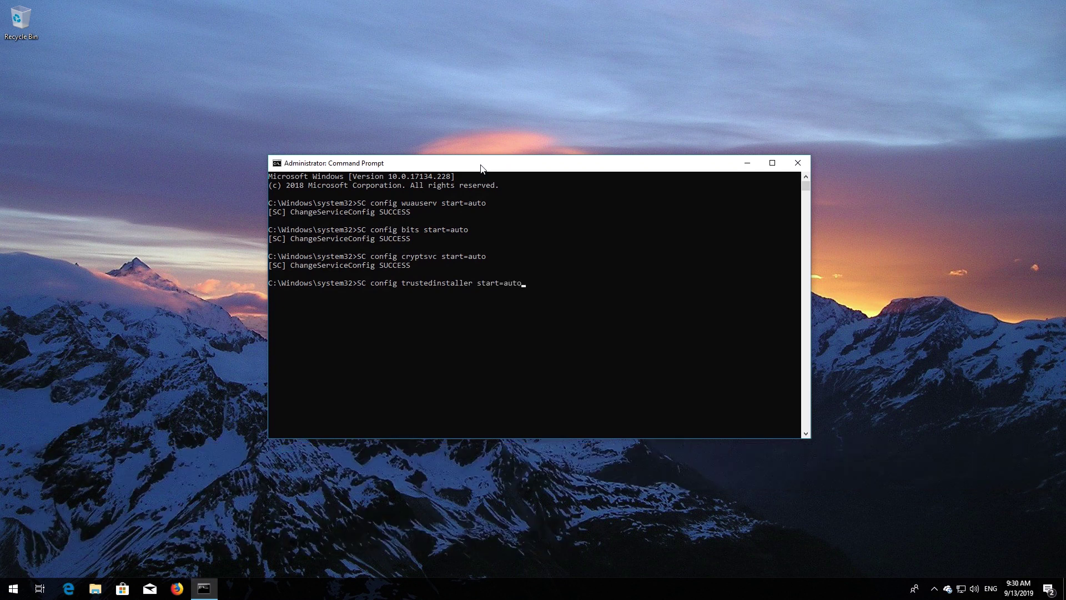
key("Return")
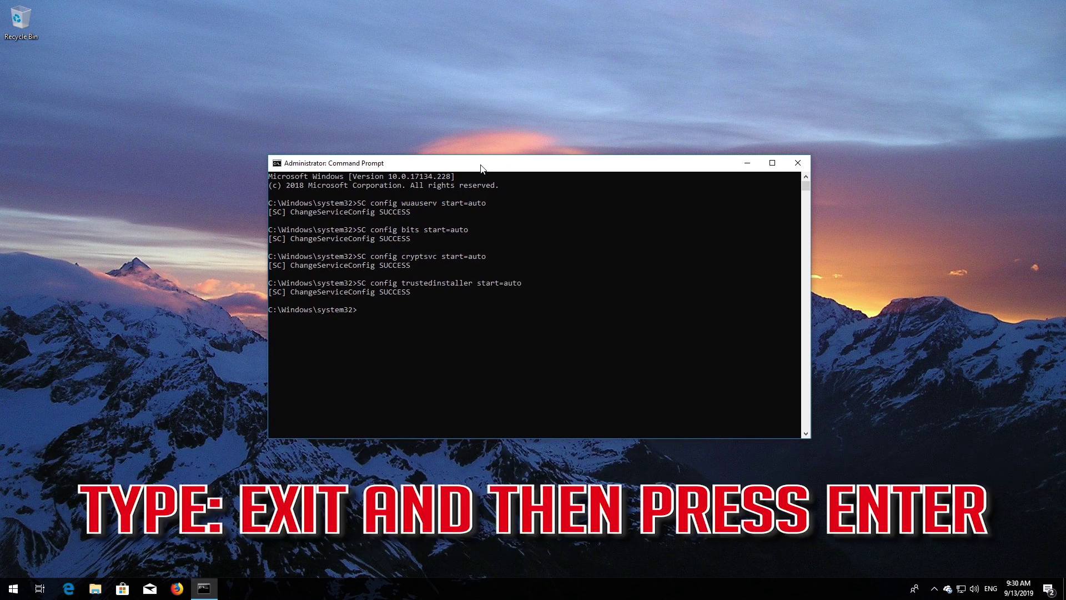
type("exit")
key("Return")
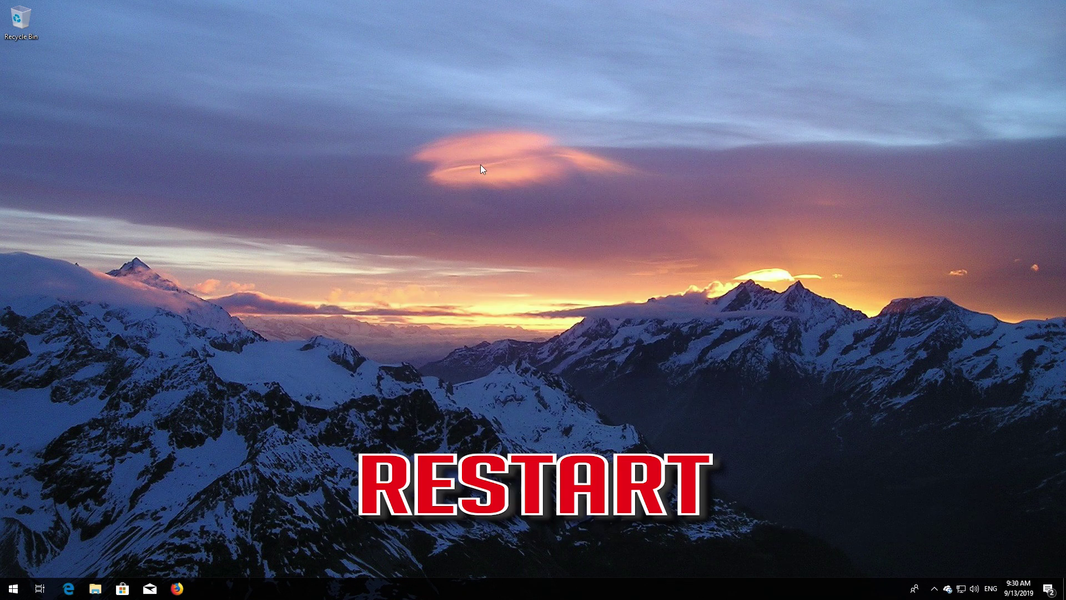